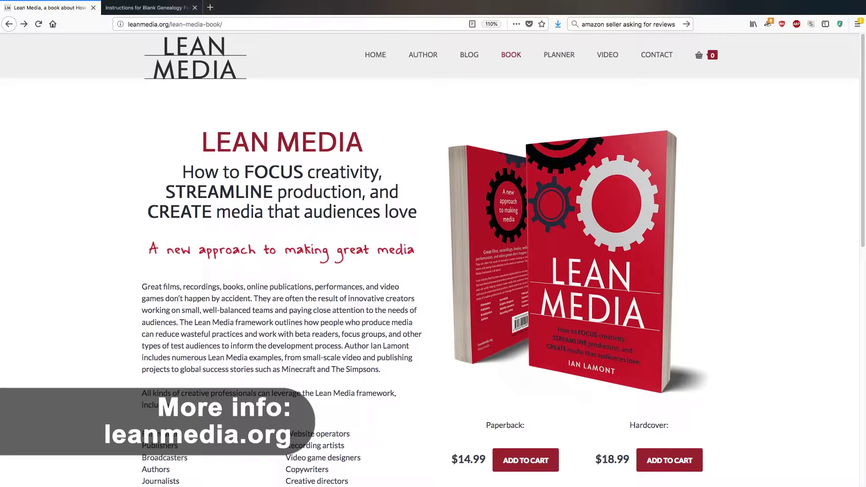
- Switch from the Lean Media book page to the Seller Central Manage Orders window
key(super+Tab)
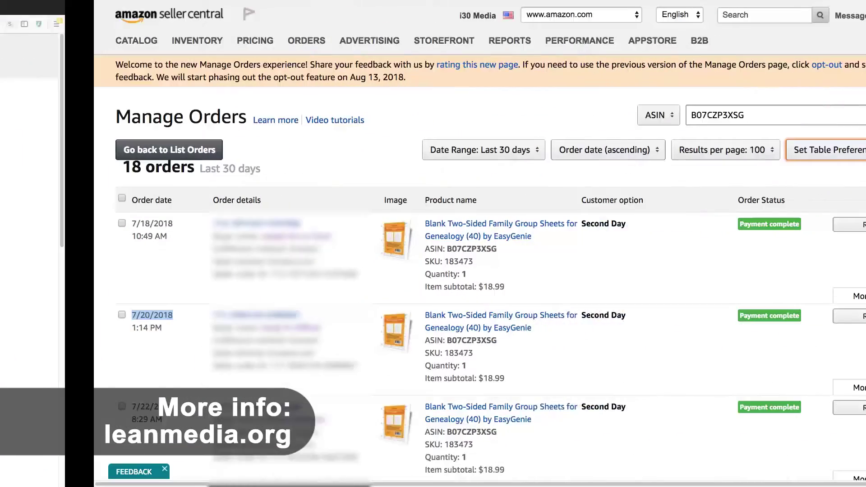
- Return to the Seller Central dashboard to reach the Orders menu
click(76, 14)
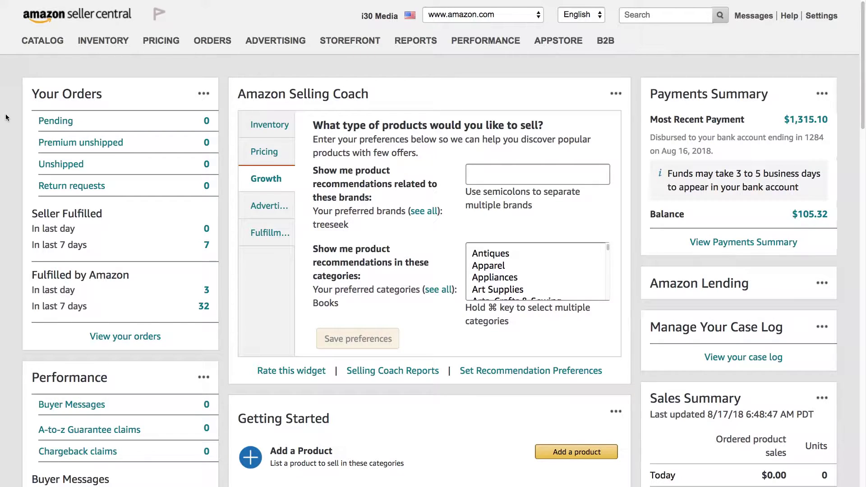
mouse_move(212, 36)
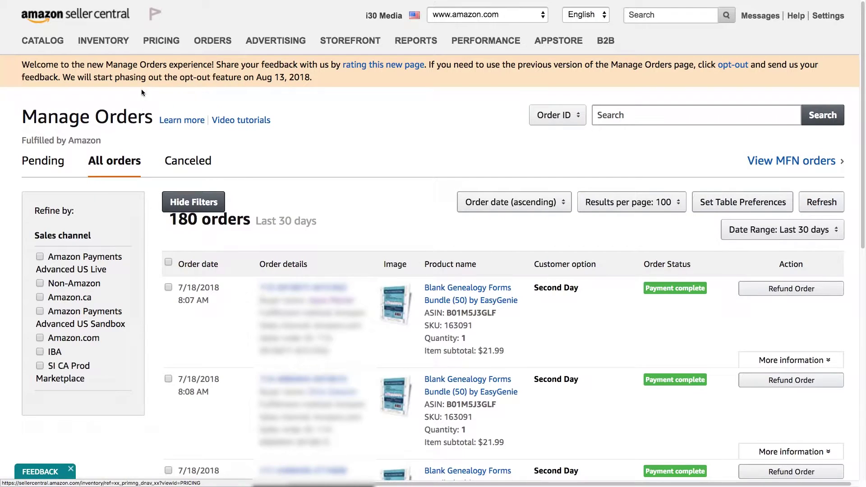
click(795, 161)
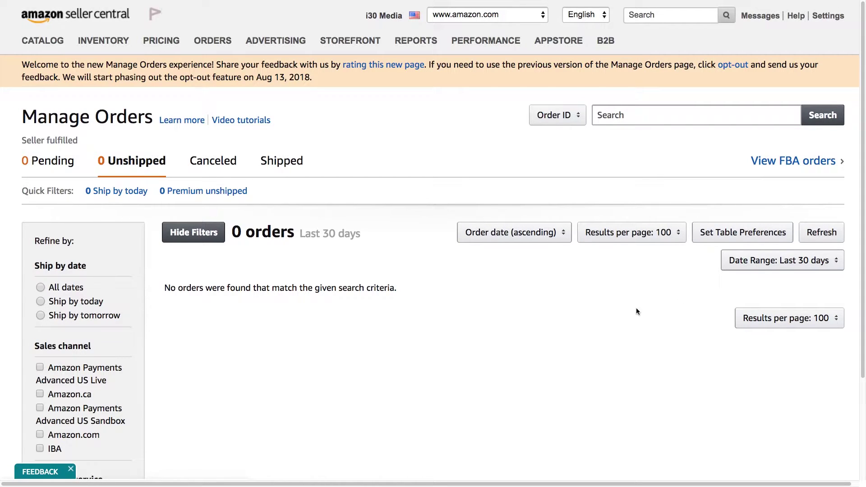
click(838, 264)
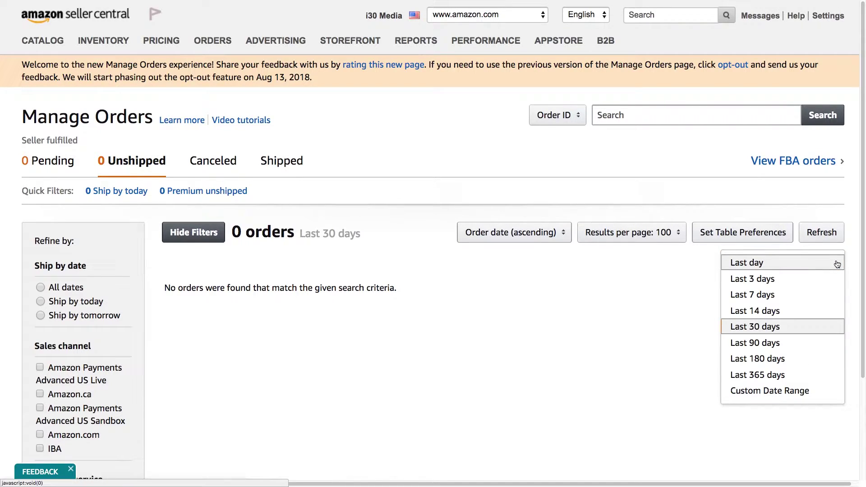
click(837, 263)
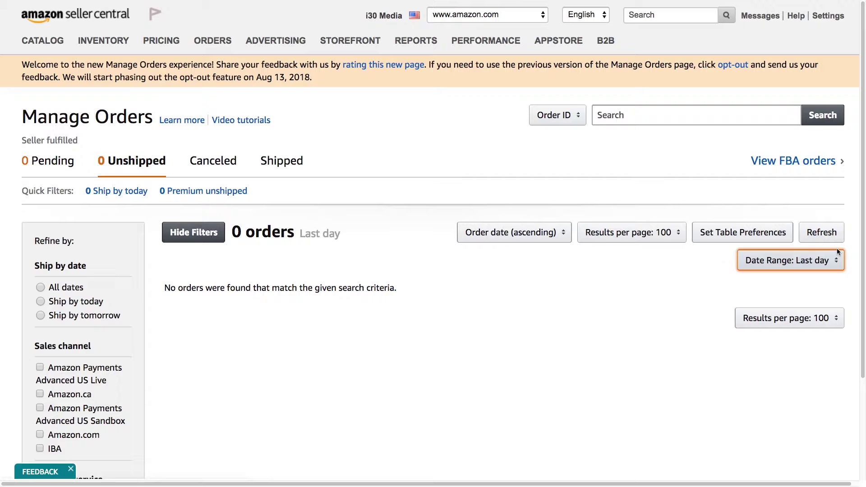
click(836, 261)
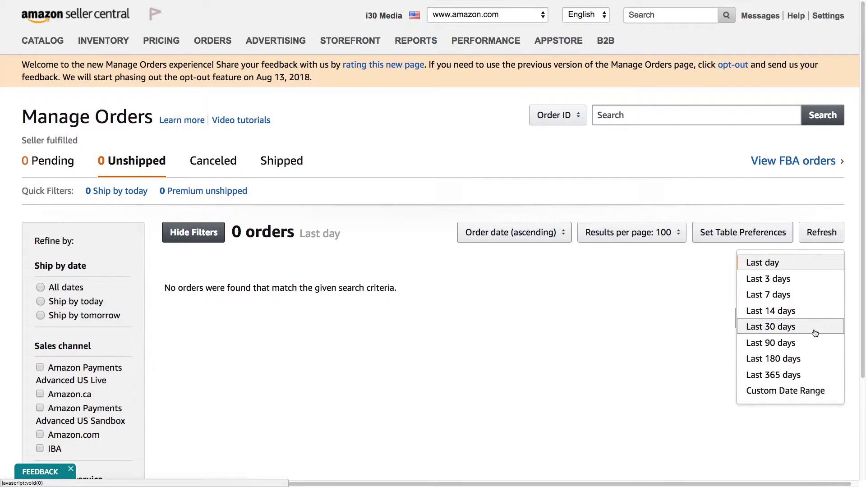
click(764, 328)
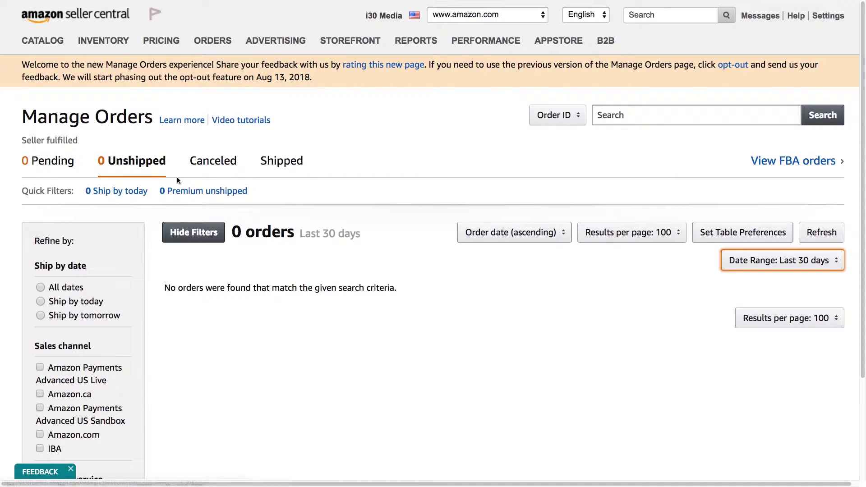
- List the 12 Shipped orders and sort them by order date, newest first
click(288, 166)
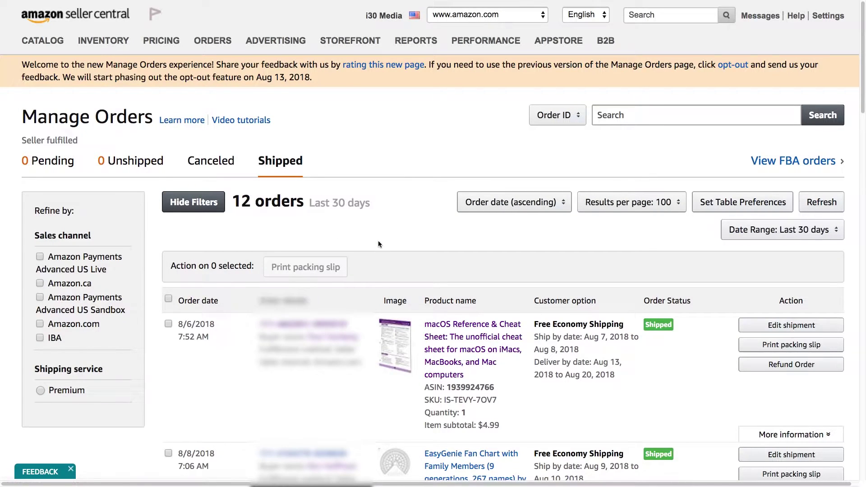
scroll(378, 242, down, 1)
scroll(377, 240, down, 20)
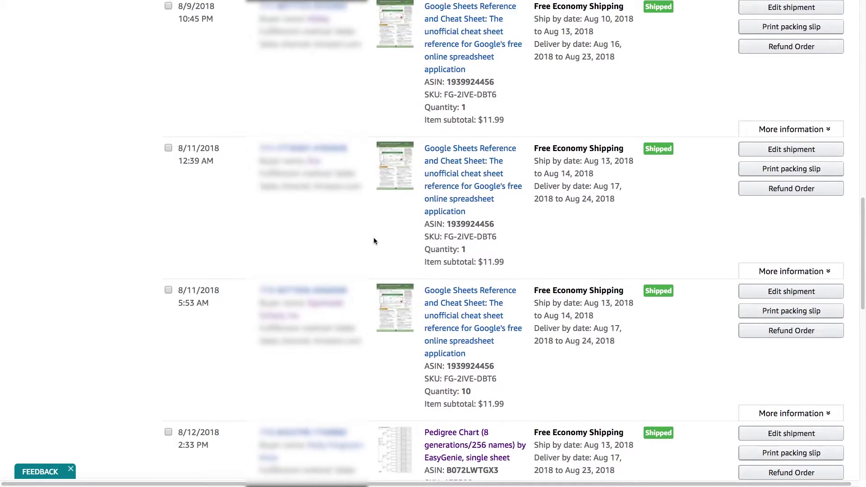
scroll(374, 238, down, 8)
scroll(373, 237, up, 20)
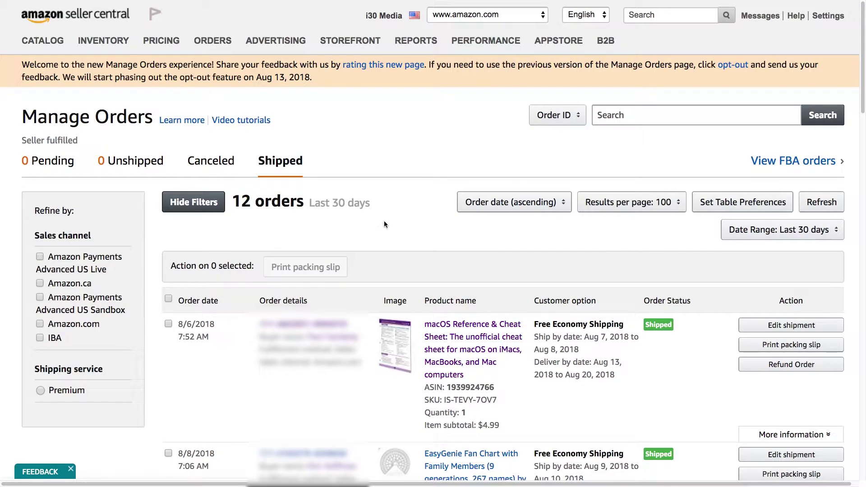
scroll(420, 348, down, 4)
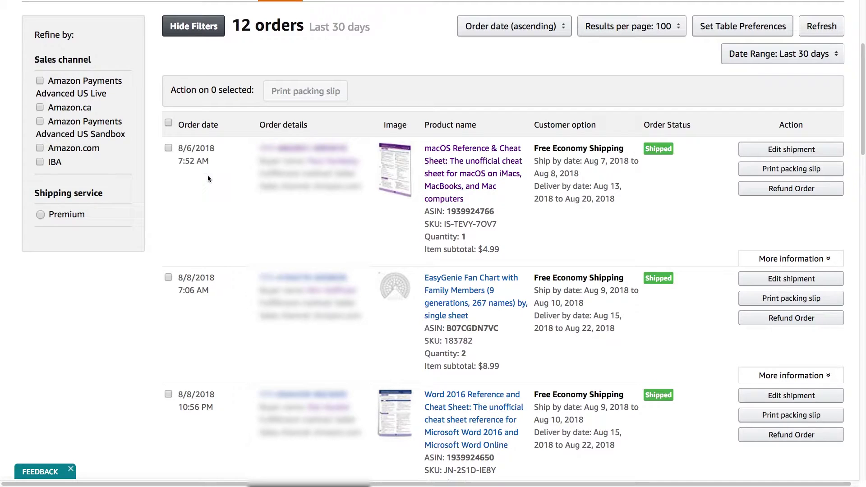
scroll(270, 231, up, 4)
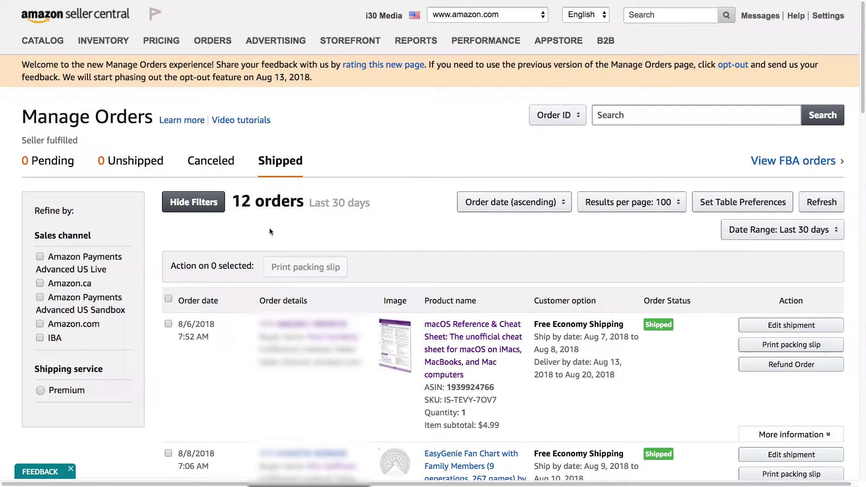
click(562, 204)
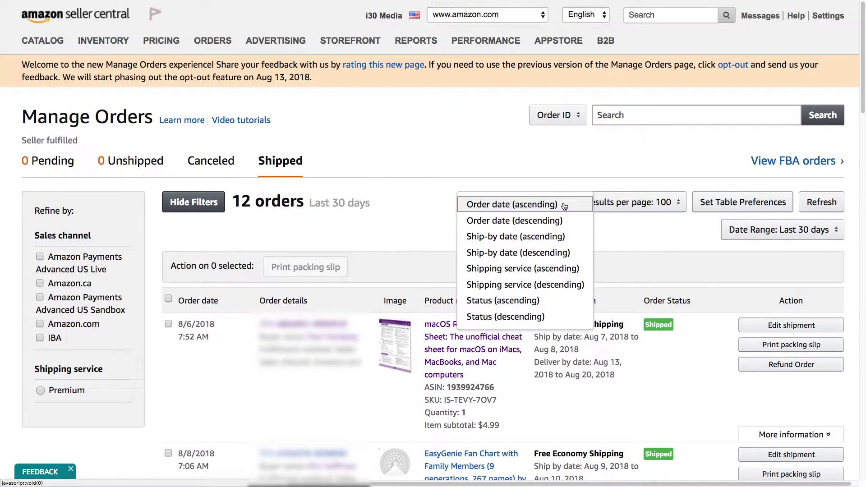
click(556, 220)
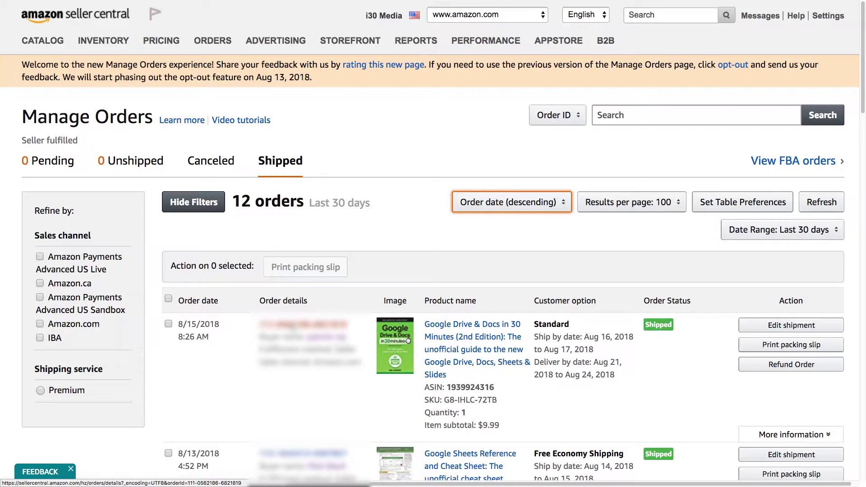
- Open the Google Drive & Docs book order's details and scroll to its USPS First Class shipment
click(291, 323)
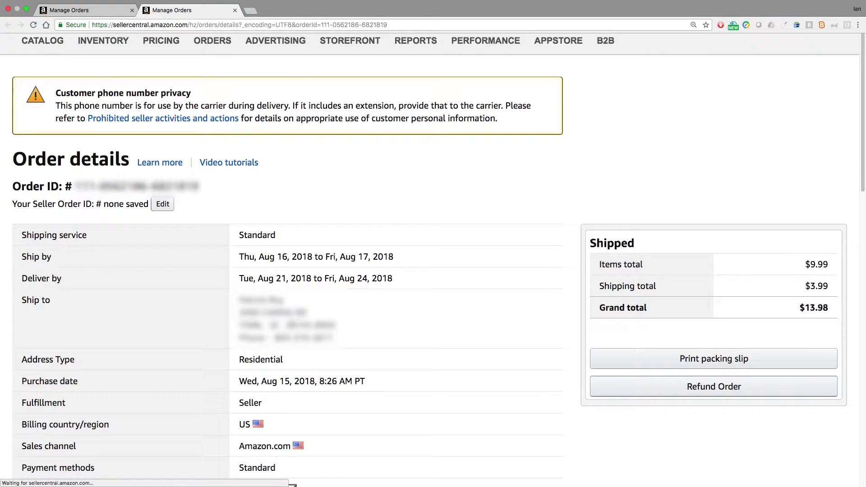
scroll(413, 278, down, 4)
scroll(413, 278, up, 4)
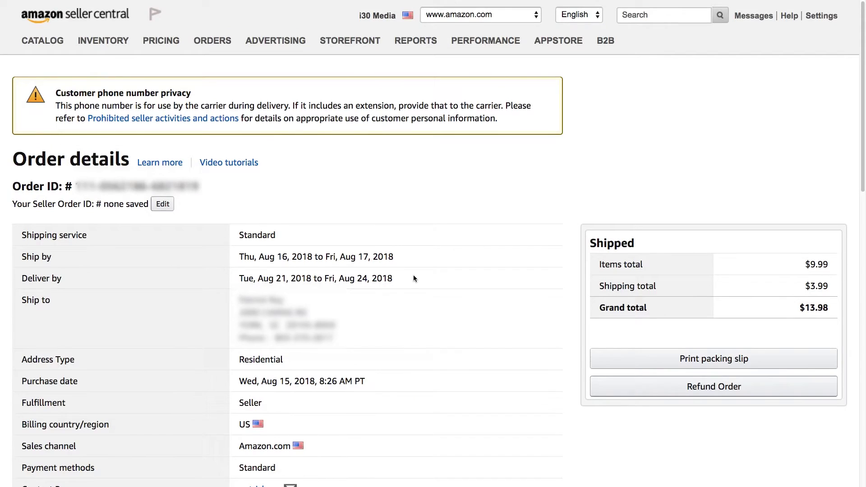
scroll(413, 278, down, 1)
scroll(427, 288, down, 8)
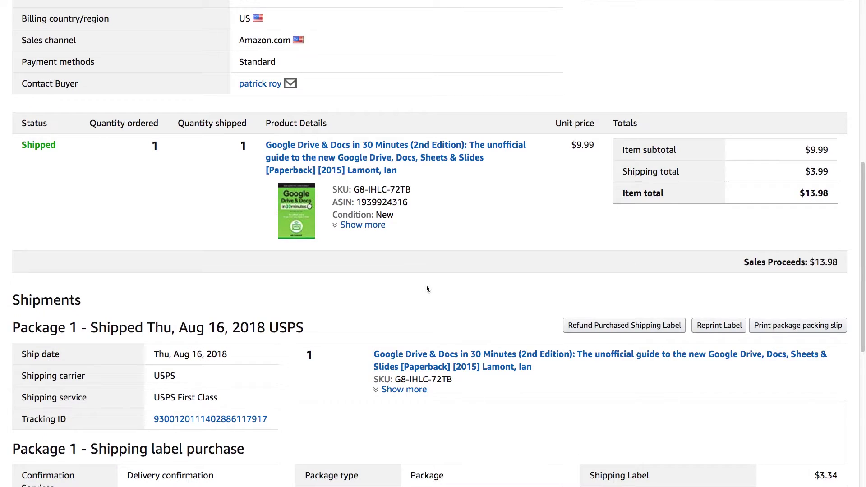
scroll(404, 234, down, 3)
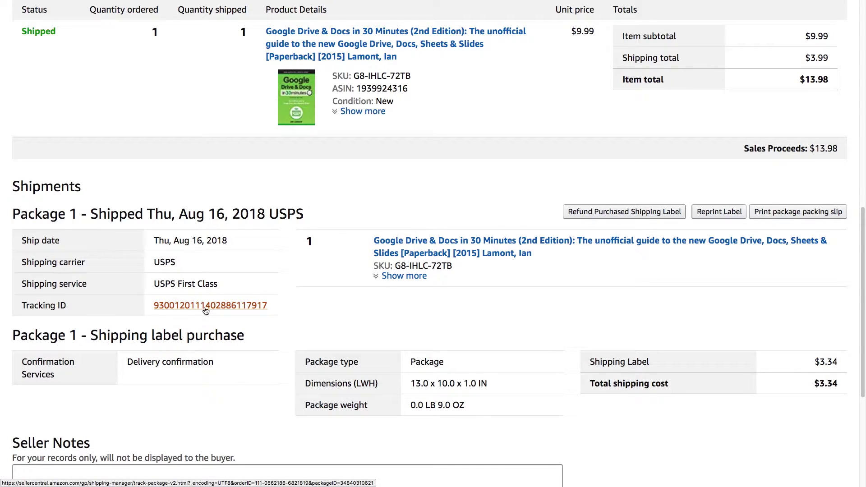
- View the Google Drive book's USPS delivery tracking history, then go back to the shipped orders
click(206, 311)
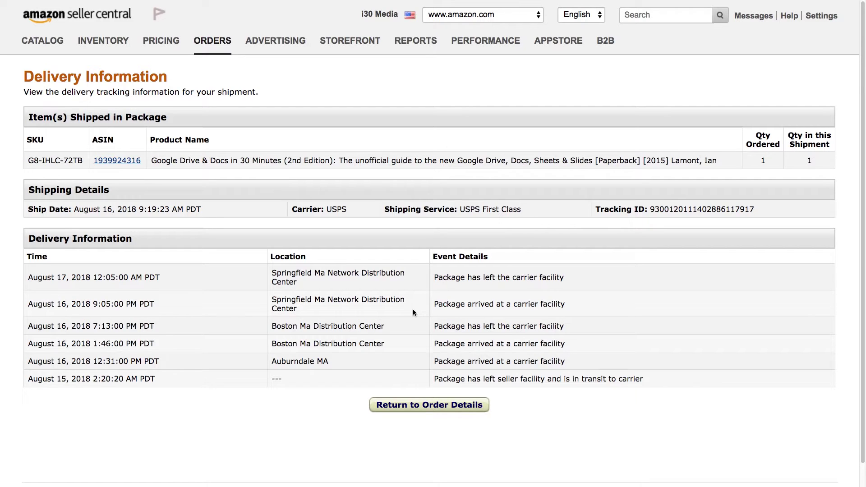
key(alt+Left)
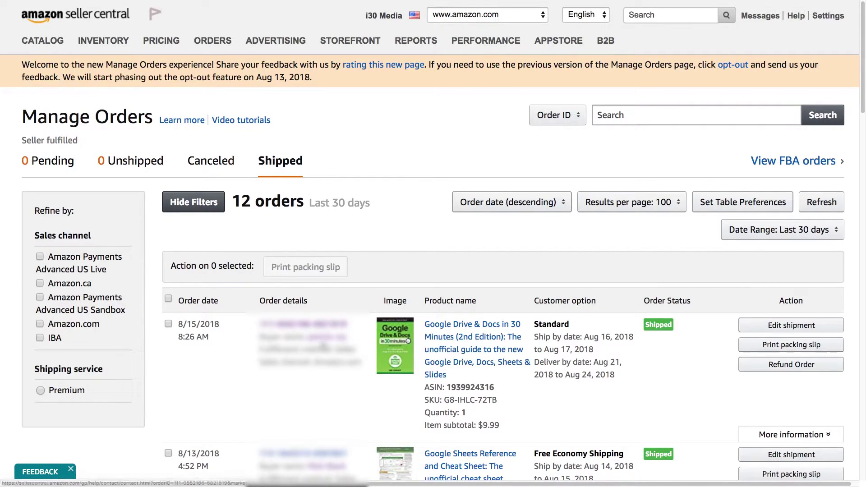
- Write the newest order's buyer, subject Order Information: 'We're having bad weather and the order may be delayed.'
click(325, 340)
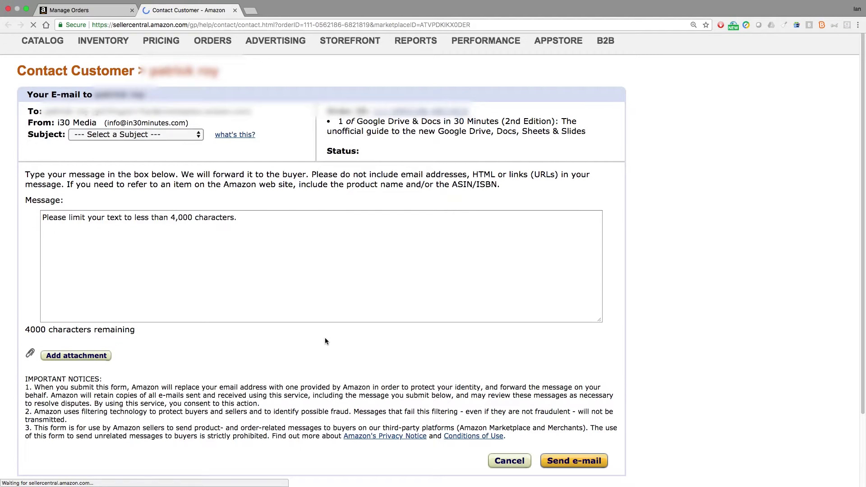
click(197, 138)
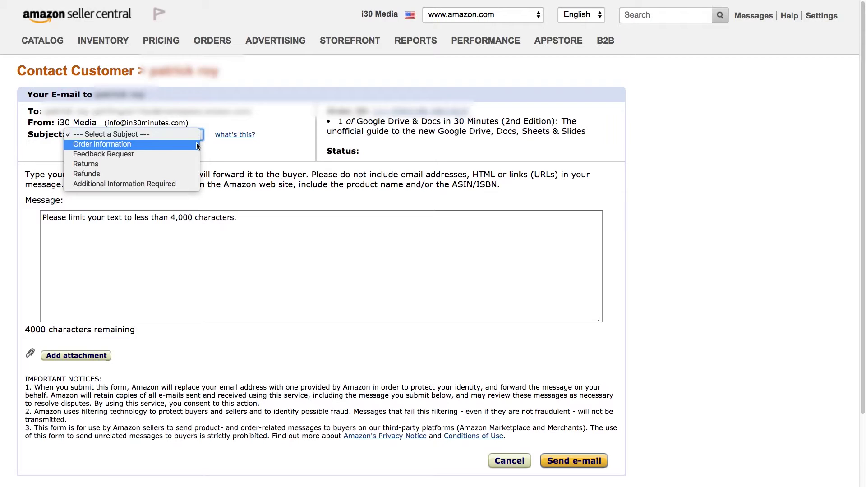
click(197, 144)
click(169, 227)
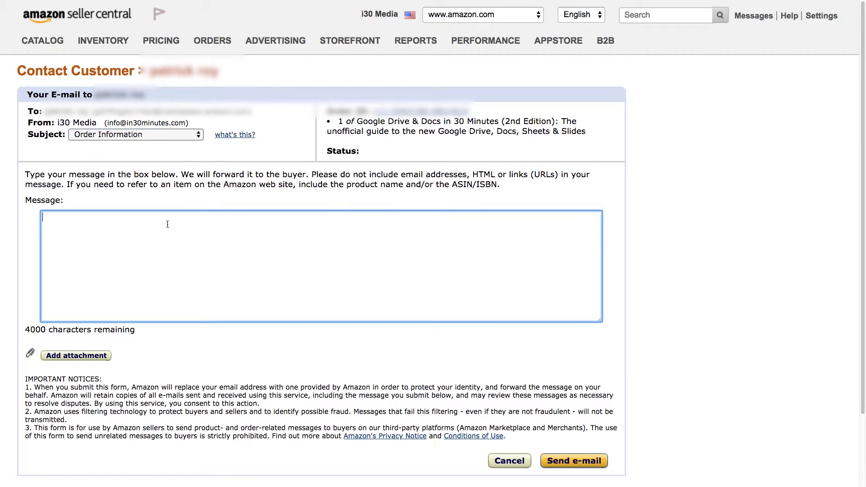
text(We're having bad weathe)
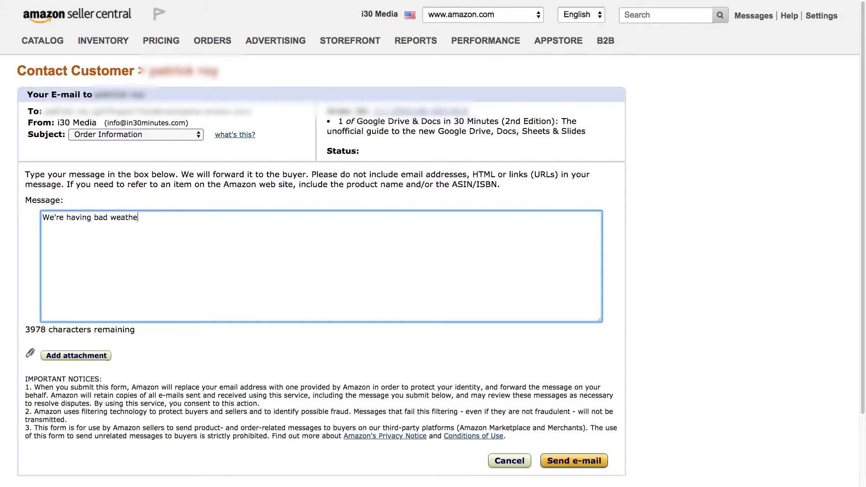
text(r and the order may be delayed.)
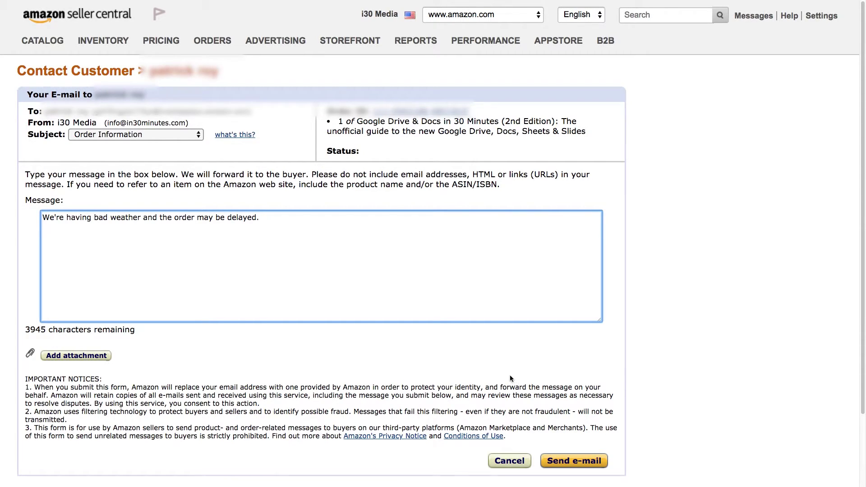
- Delete the bad-weather message and switch the subject to Feedback Request
triple_click(185, 218)
key(BackSpace)
click(198, 135)
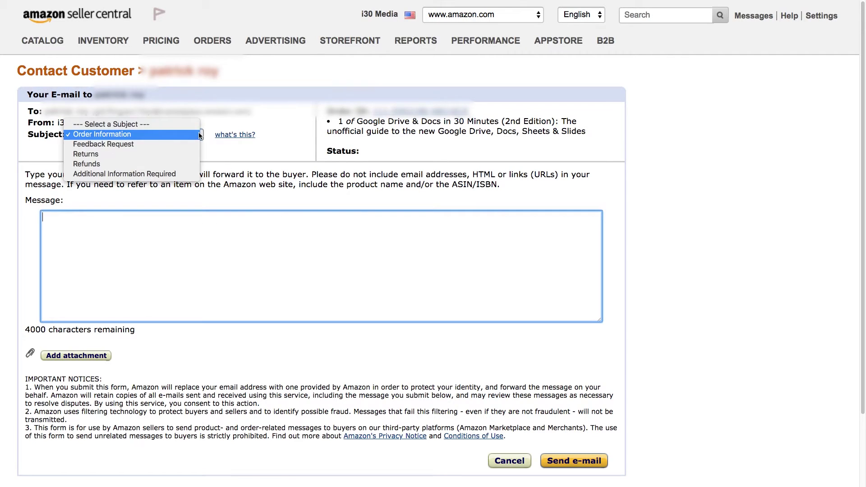
click(197, 144)
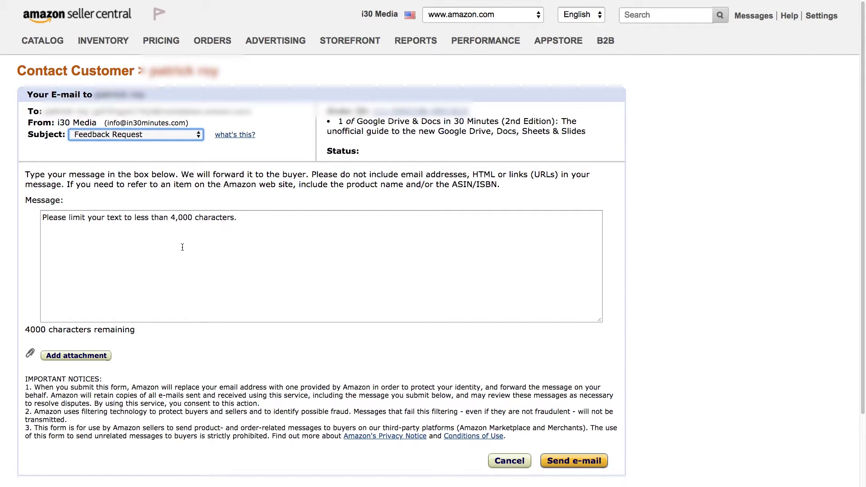
- Try the Returns and Refunds subjects, ending on Additional Information Required
click(198, 137)
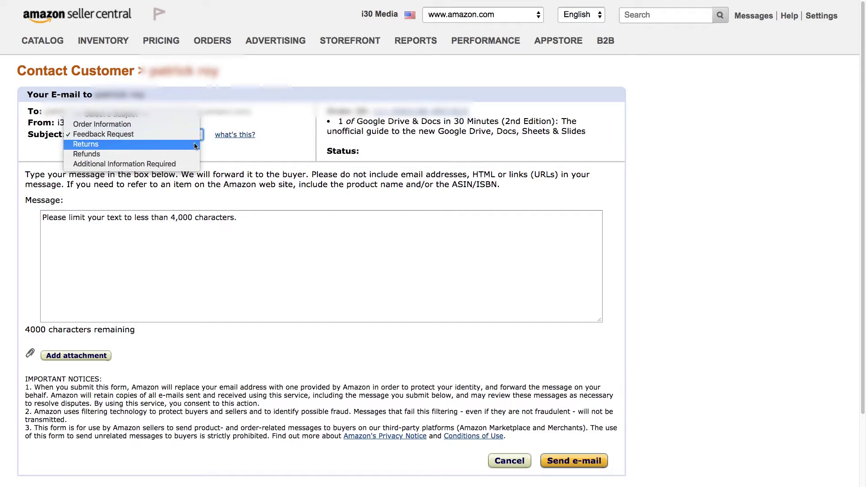
click(193, 144)
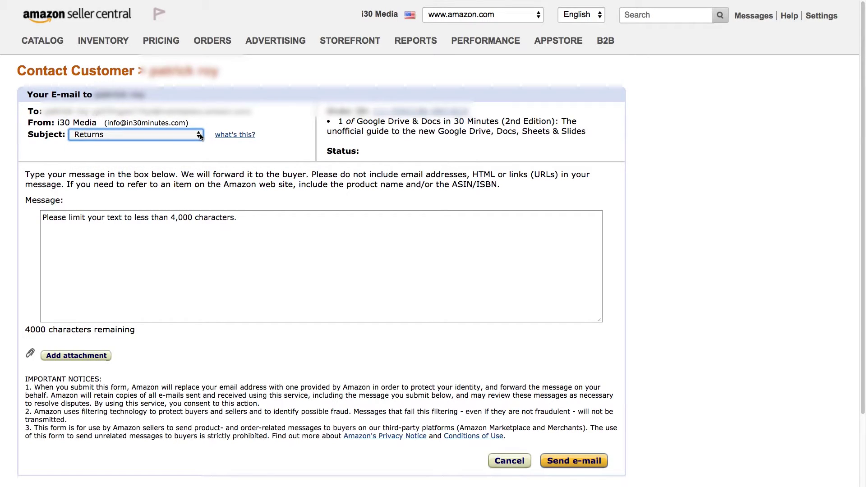
click(200, 136)
click(194, 144)
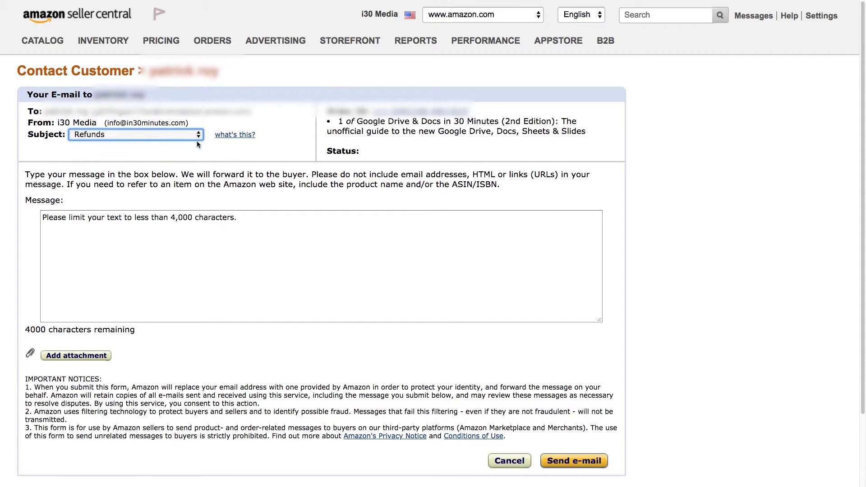
click(199, 136)
click(198, 142)
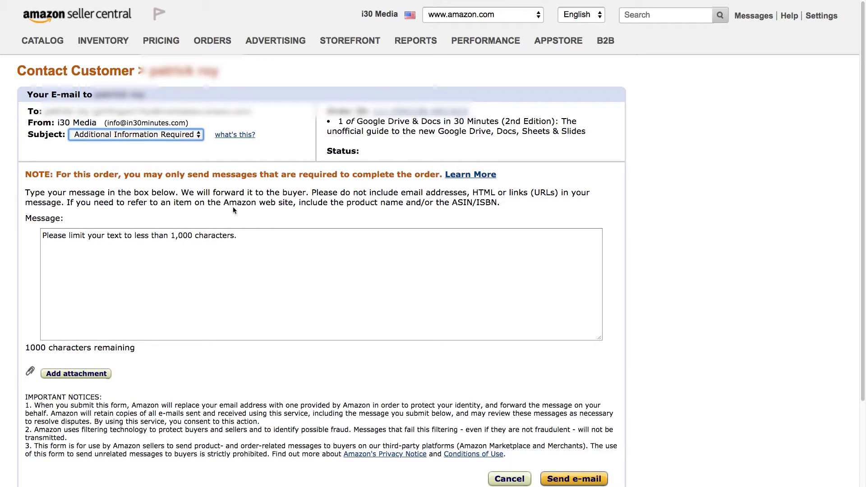
- Highlight the note saying such messages are only for completing the order
drag(55, 175, 496, 176)
drag(345, 182, 439, 181)
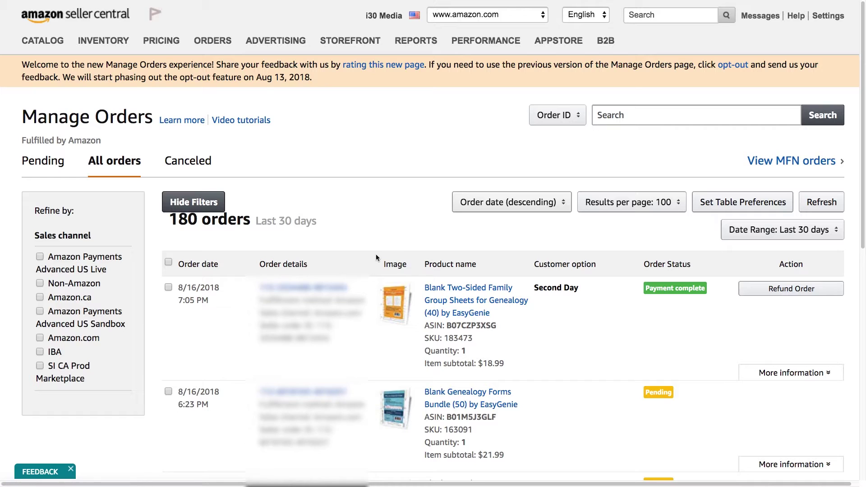
scroll(375, 254, down, 10)
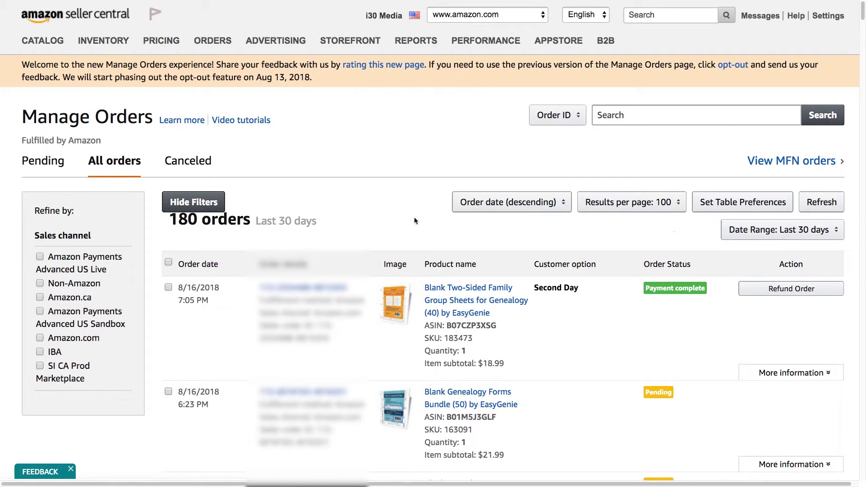
scroll(387, 217, down, 20)
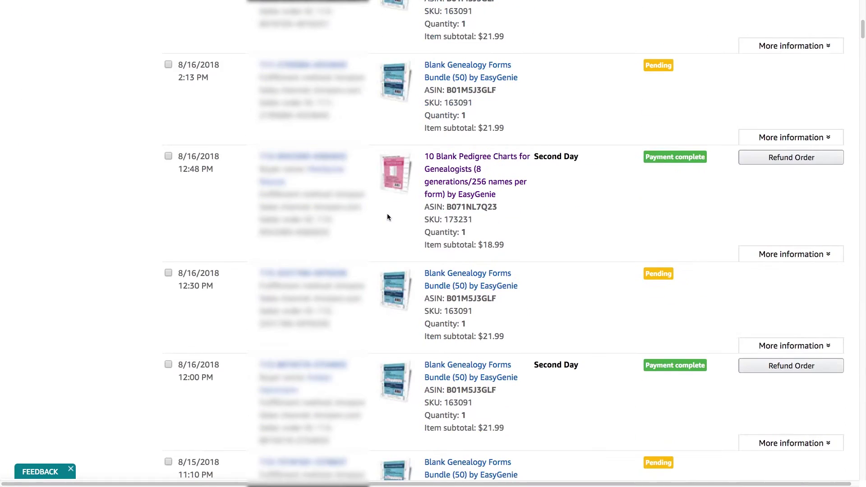
scroll(387, 217, down, 5)
scroll(387, 217, up, 20)
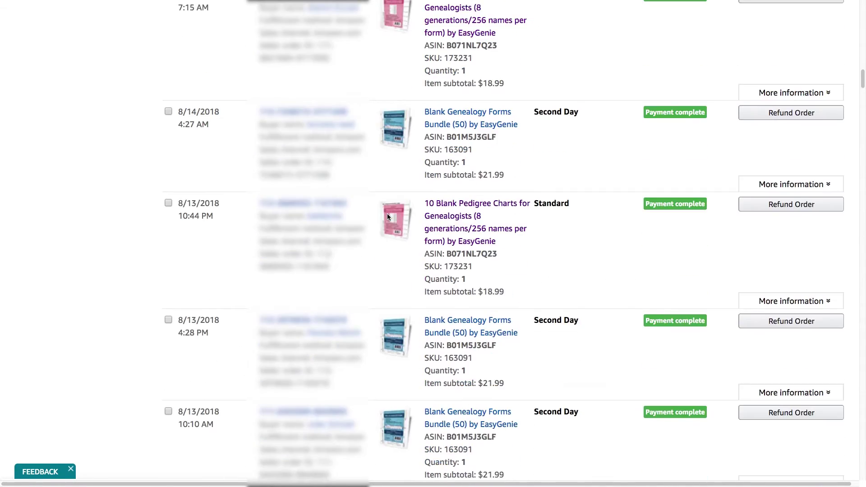
scroll(387, 217, up, 6)
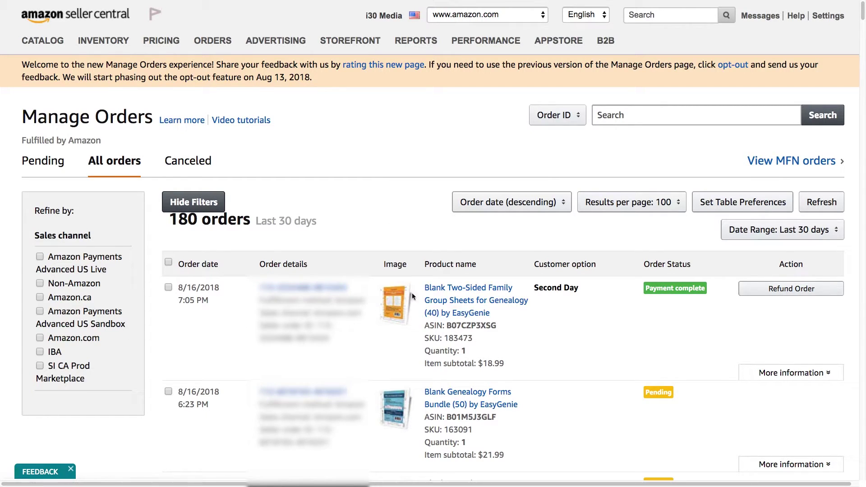
scroll(409, 311, down, 20)
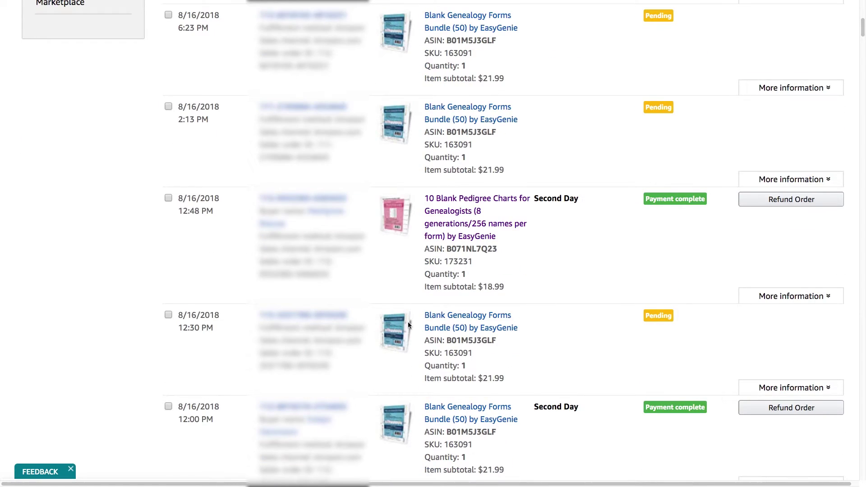
scroll(409, 326, down, 20)
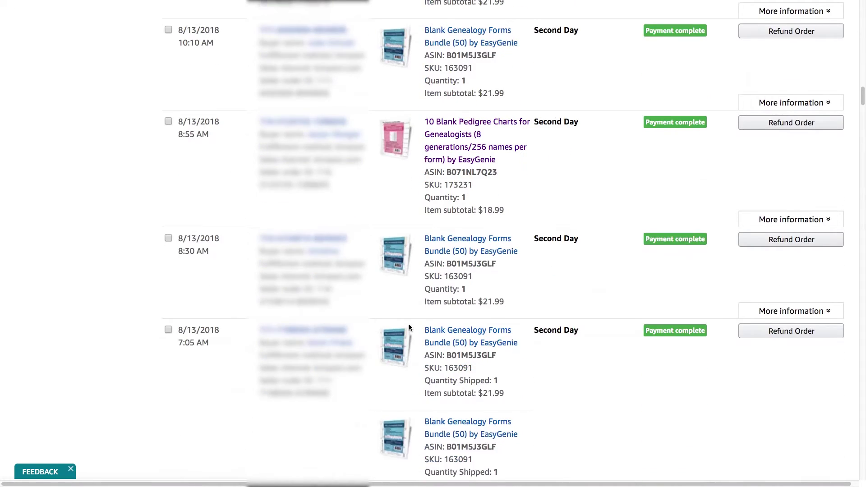
scroll(374, 93, up, 20)
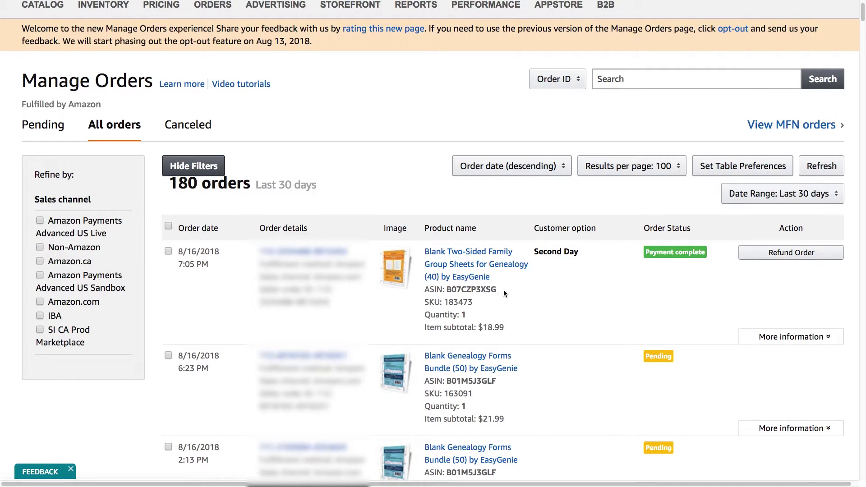
- Search the orders by ASIN B07CZP3XSG, pasted from the first order
drag(498, 289, 448, 289)
key(super+c)
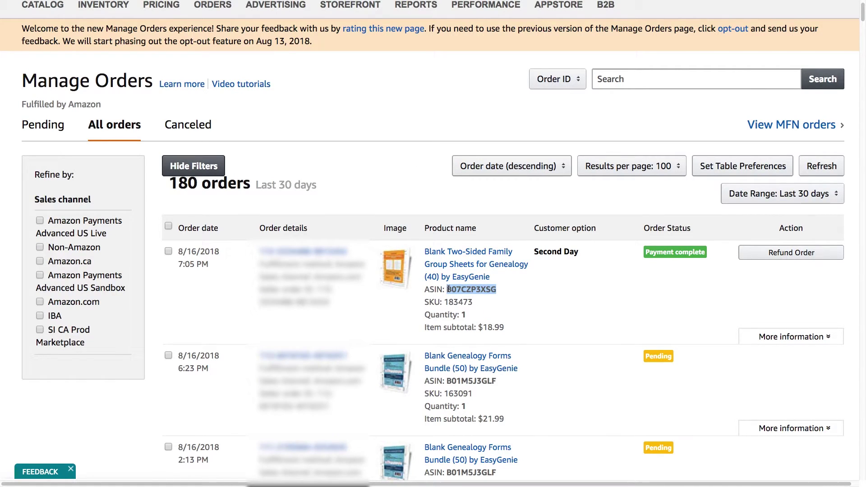
click(616, 71)
key(super+v)
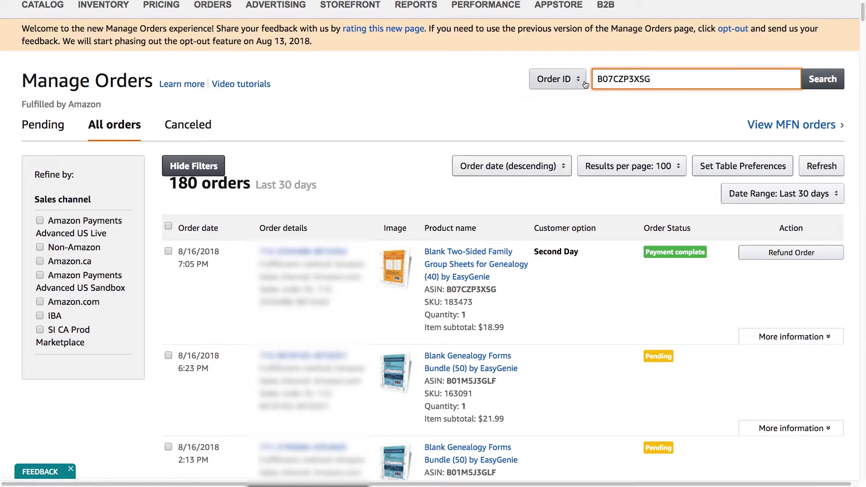
click(584, 84)
click(571, 96)
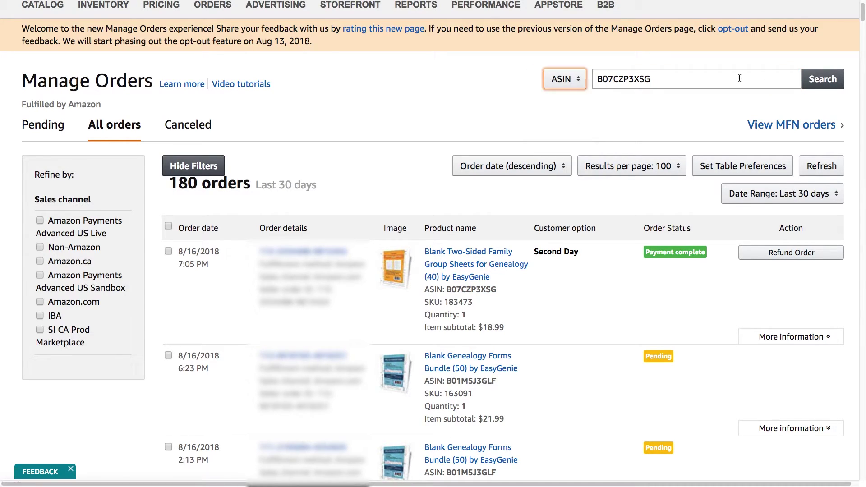
click(822, 79)
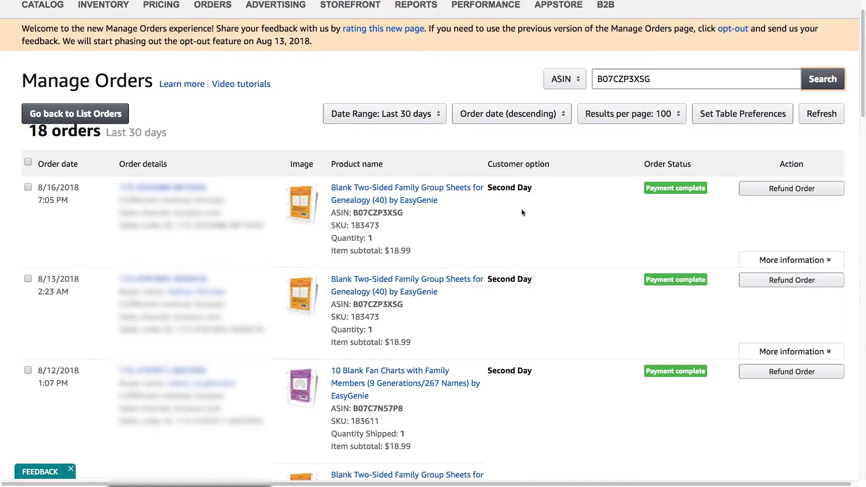
- Review the 18 matching orders, leaving the search type on ASIN
scroll(521, 212, down, 3)
scroll(384, 366, down, 10)
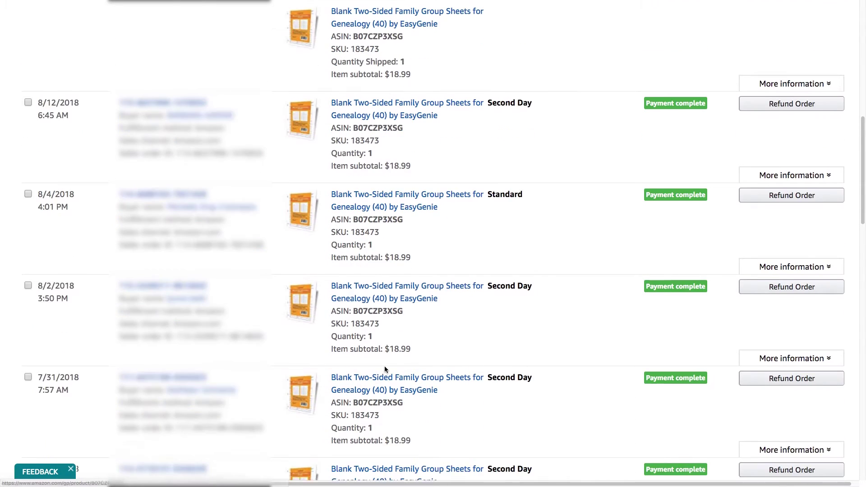
scroll(397, 375, up, 15)
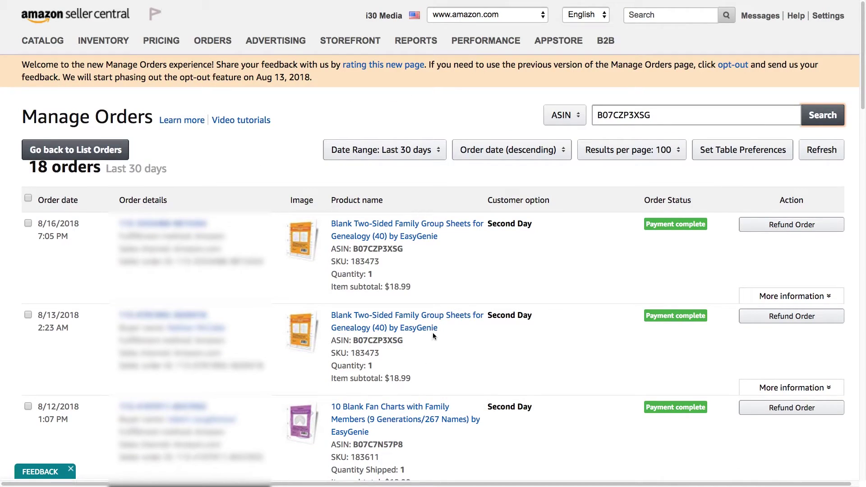
click(569, 116)
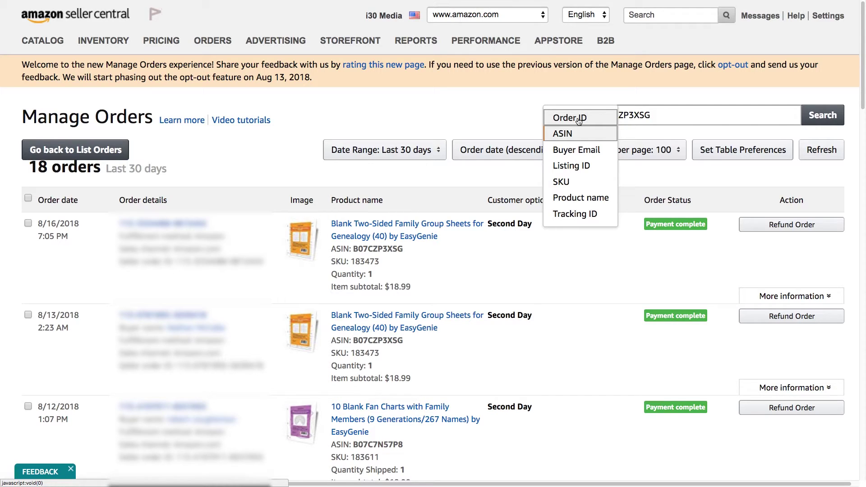
click(491, 124)
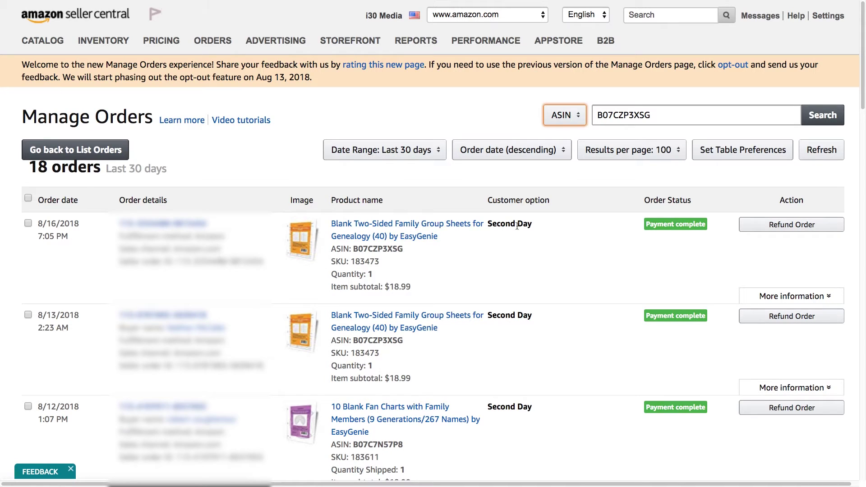
- Uncheck SKU under Product name in the table preferences and save them
click(771, 152)
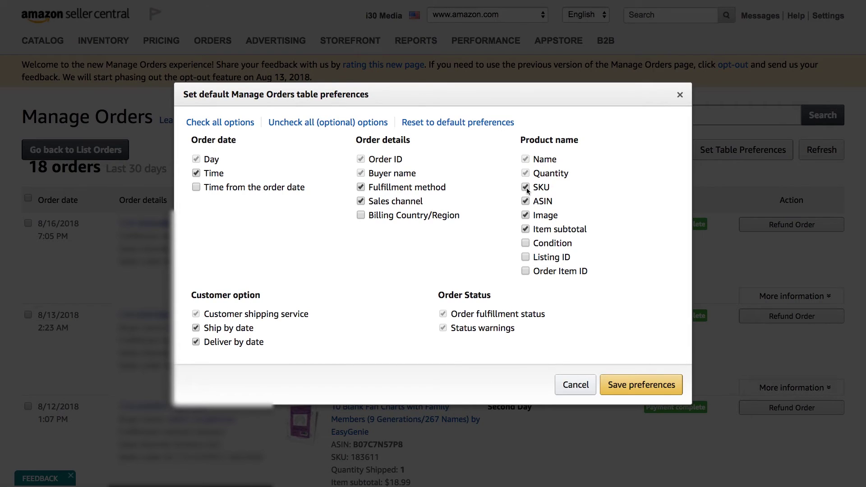
click(526, 188)
click(621, 384)
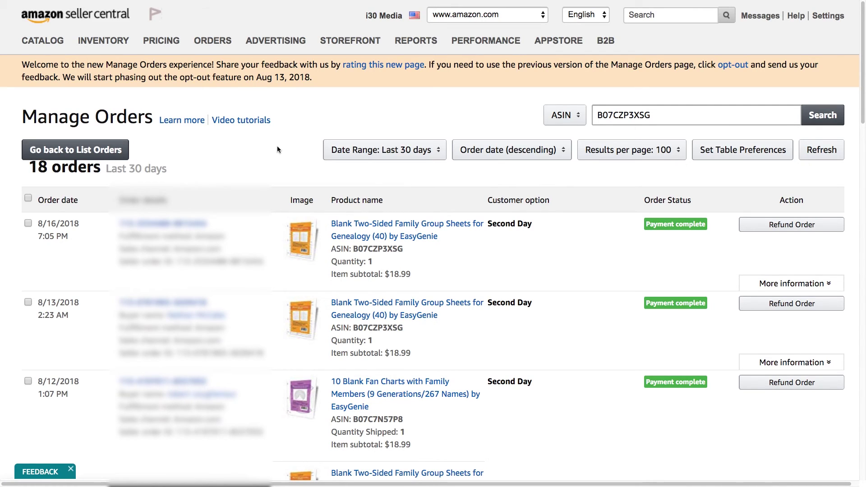
- Switch from Seller Central to the Firefox window showing the Lean Media book page
key(super+Tab)
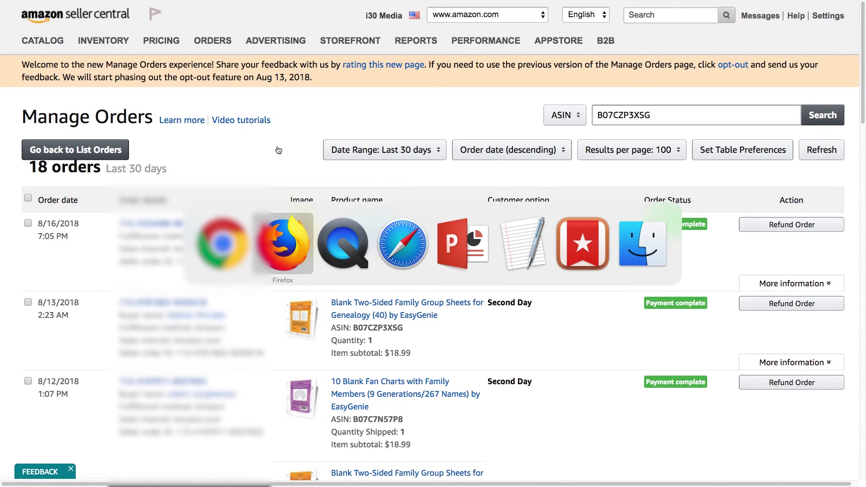